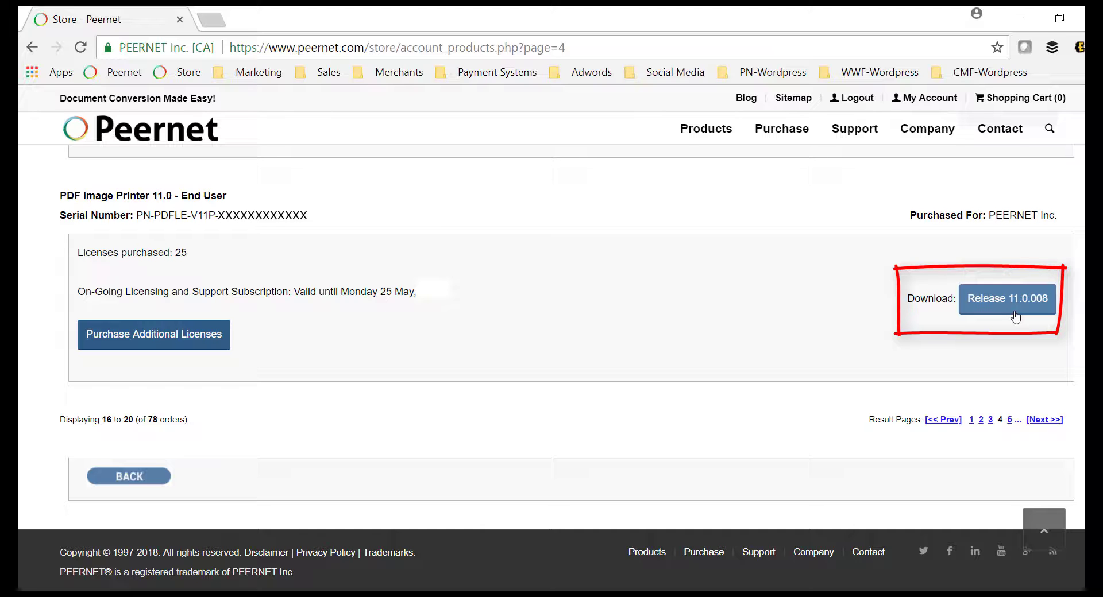
Download the Release 11.0.008 installer in Chrome and run it from the download bar.
left_click(1011, 300)
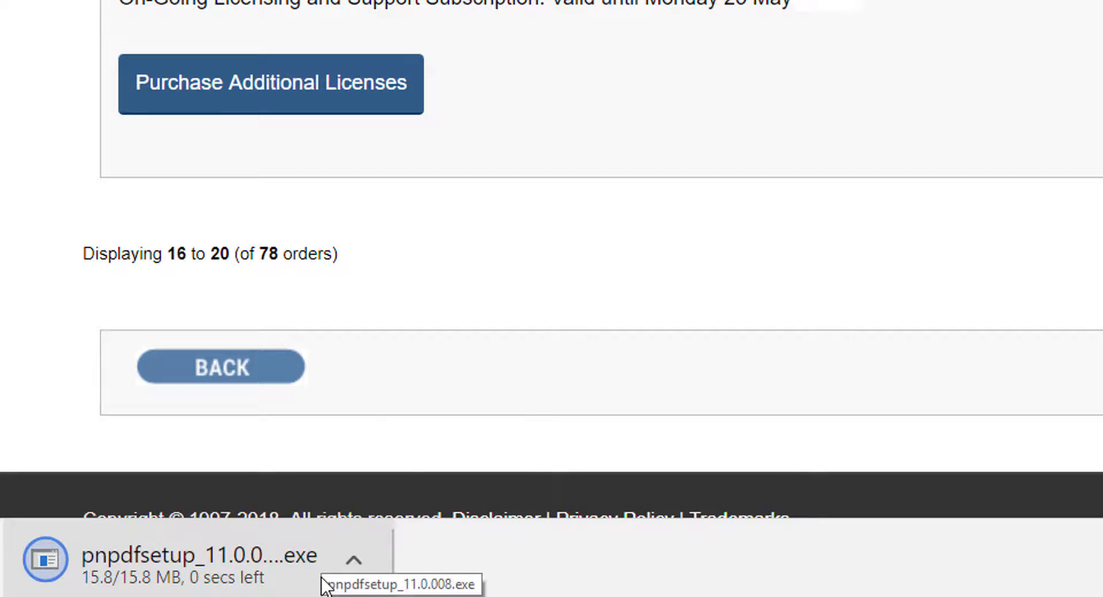
left_click(352, 572)
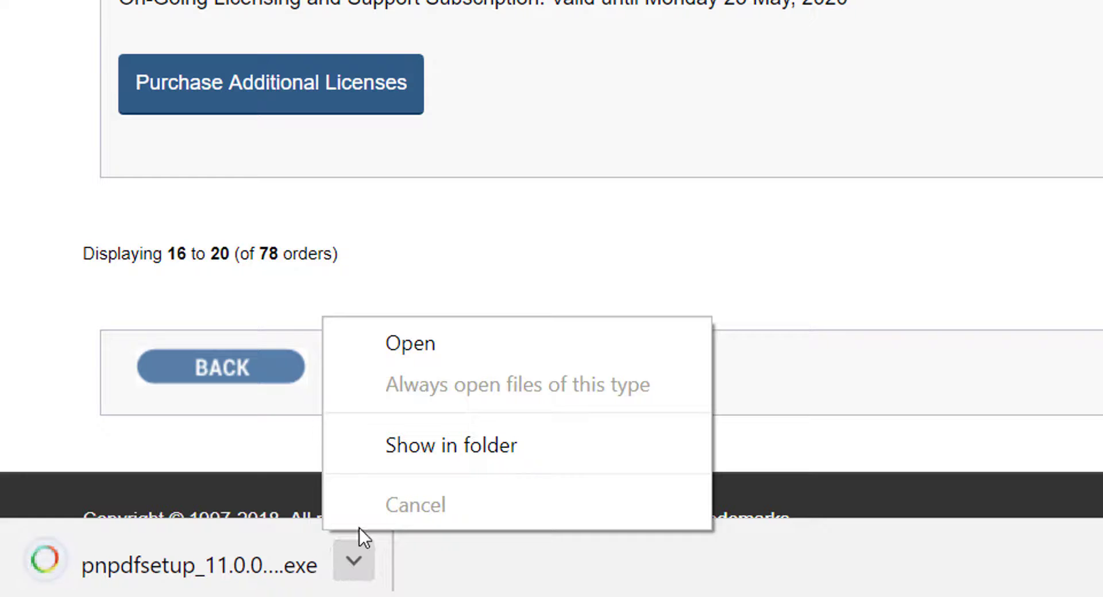
left_click(428, 343)
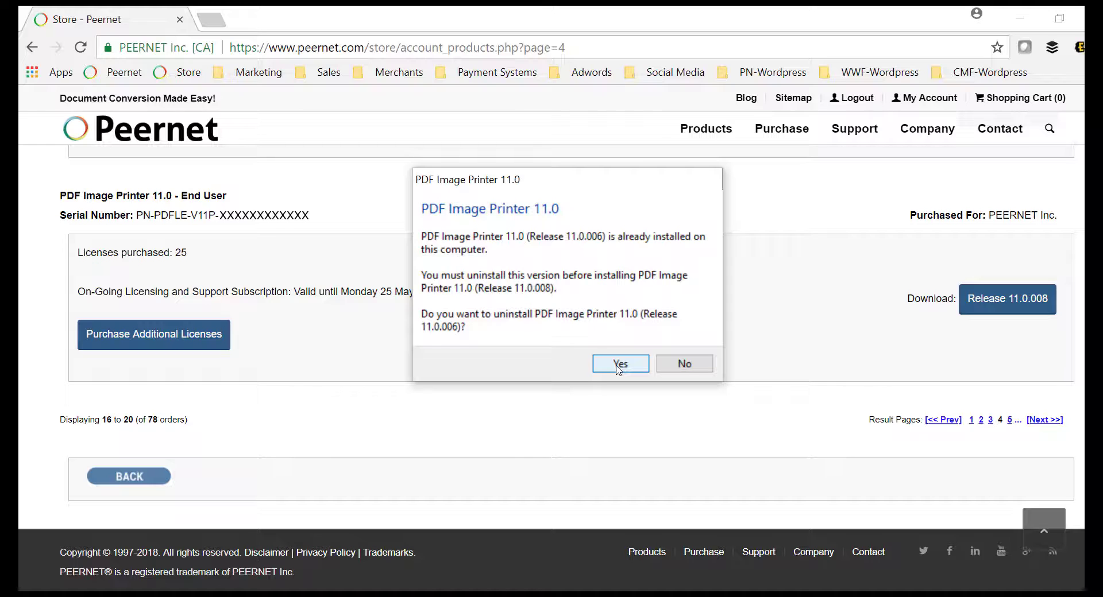
Agree to uninstall release 11.0.006, then move past the welcome page and accept the license.
left_click(619, 368)
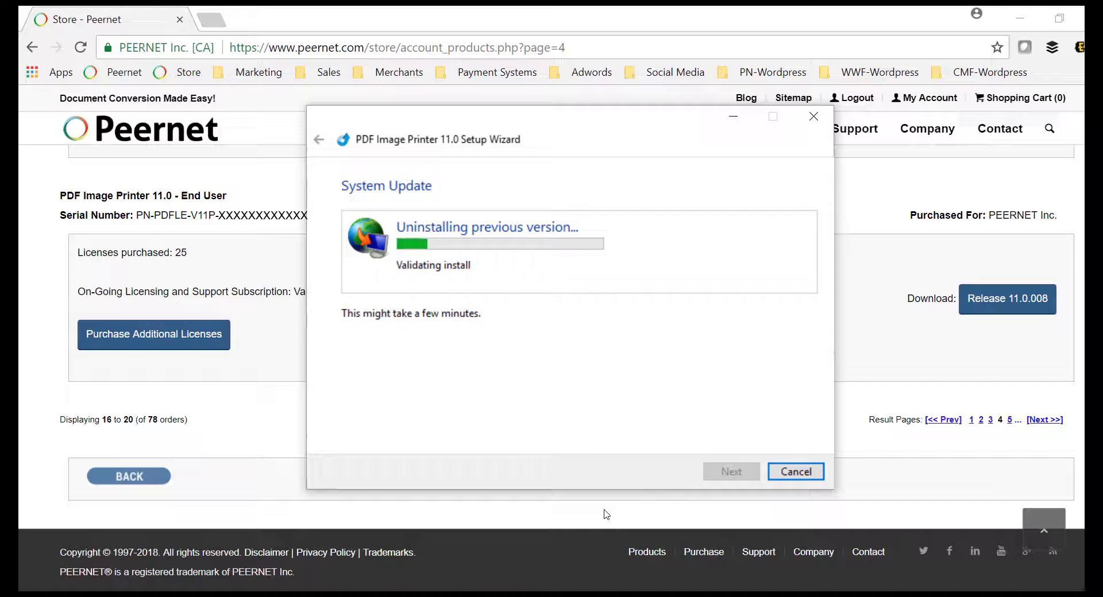
left_click(732, 472)
key("alt+a")
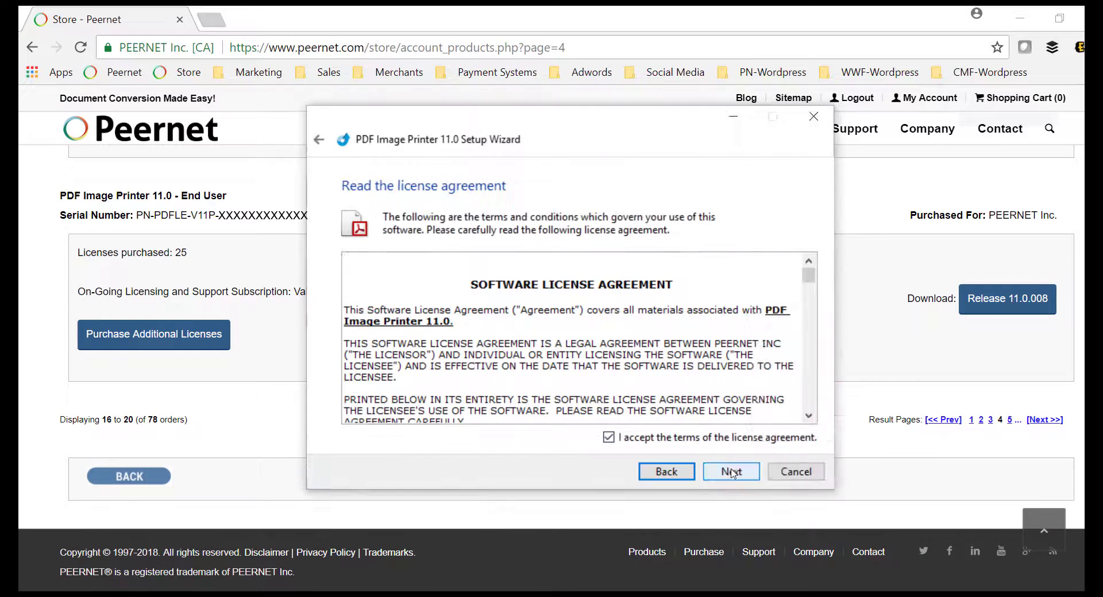
key("alt+n")
Enter Peernet as the user name and company, then complete the installation.
type("Peernet")
key("Tab")
type("Peernet")
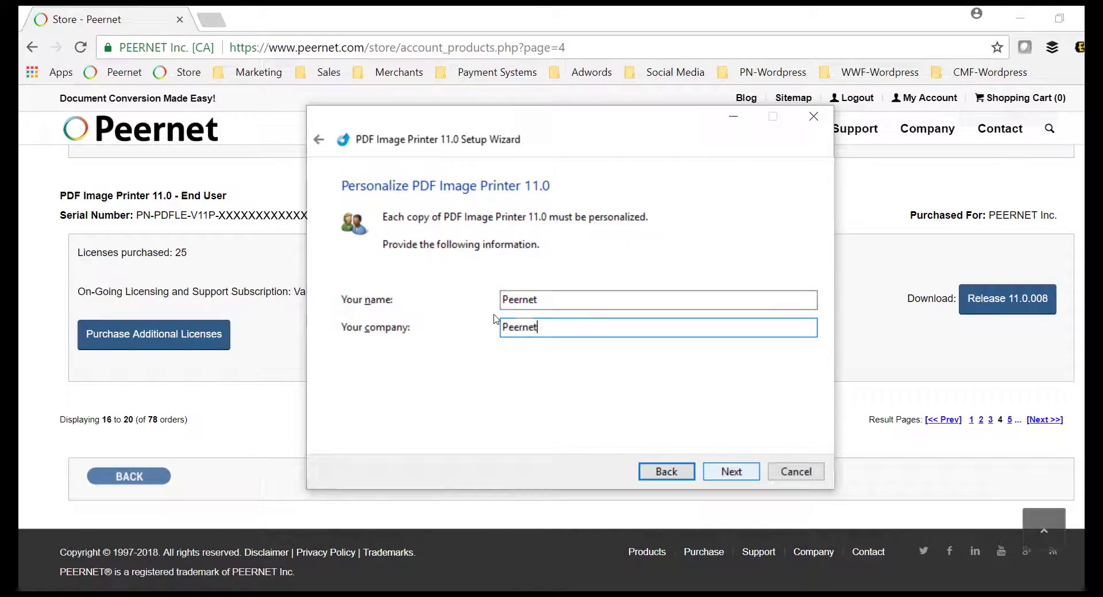
key("alt+n")
key("alt+n")
key("alt+n")
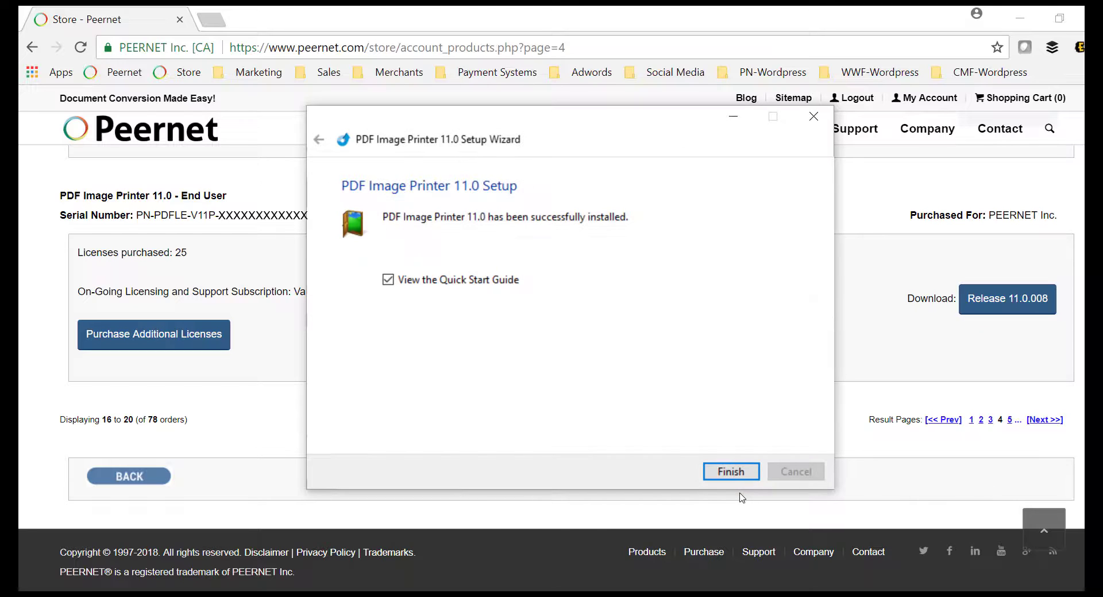
left_click(731, 472)
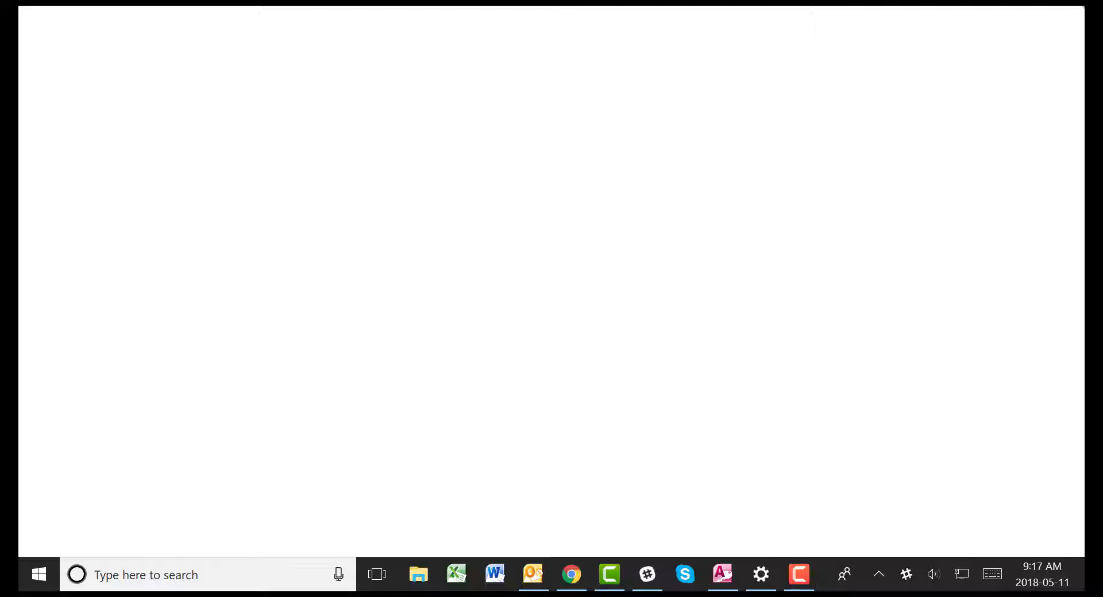
In the Start menu app list, expand the PDF Image Printer 11.0 folder to show its shortcuts.
left_click(22, 573)
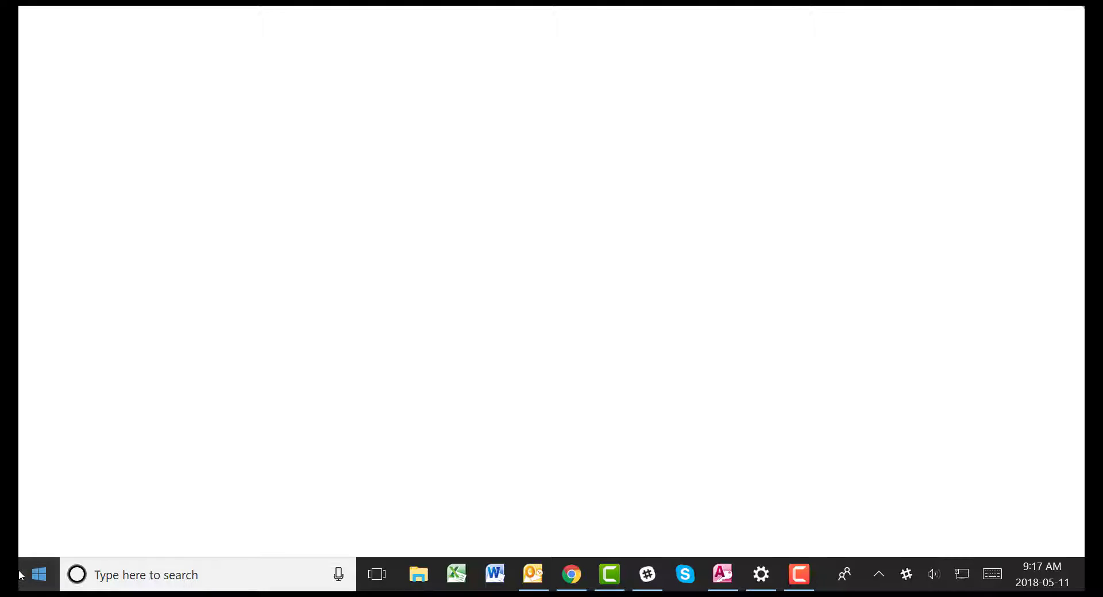
scroll(125, 274, "down", 15)
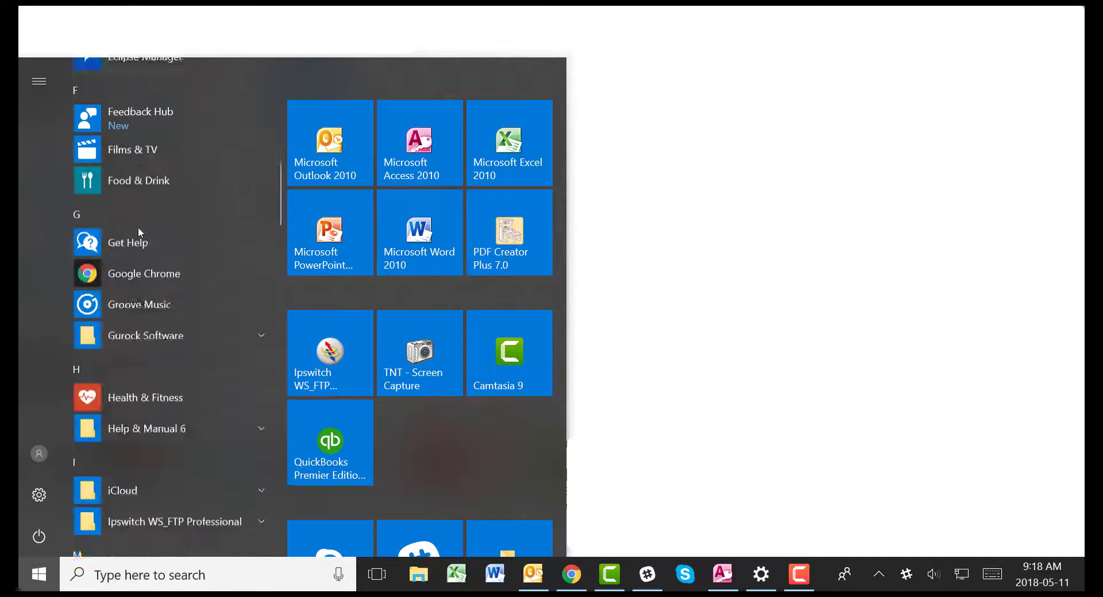
scroll(138, 226, "down", 8)
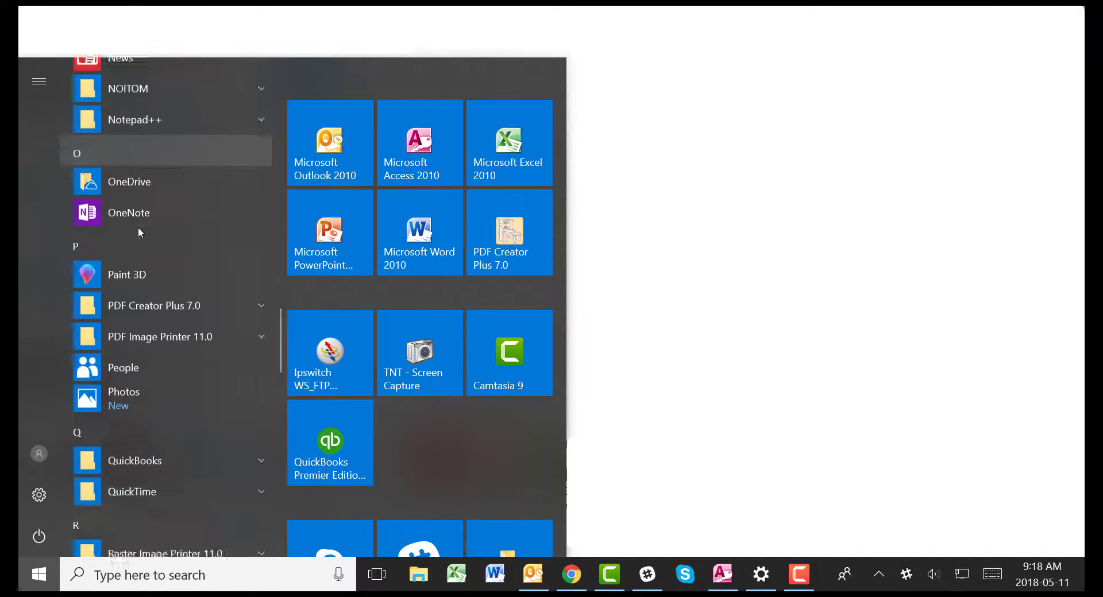
left_click(154, 269)
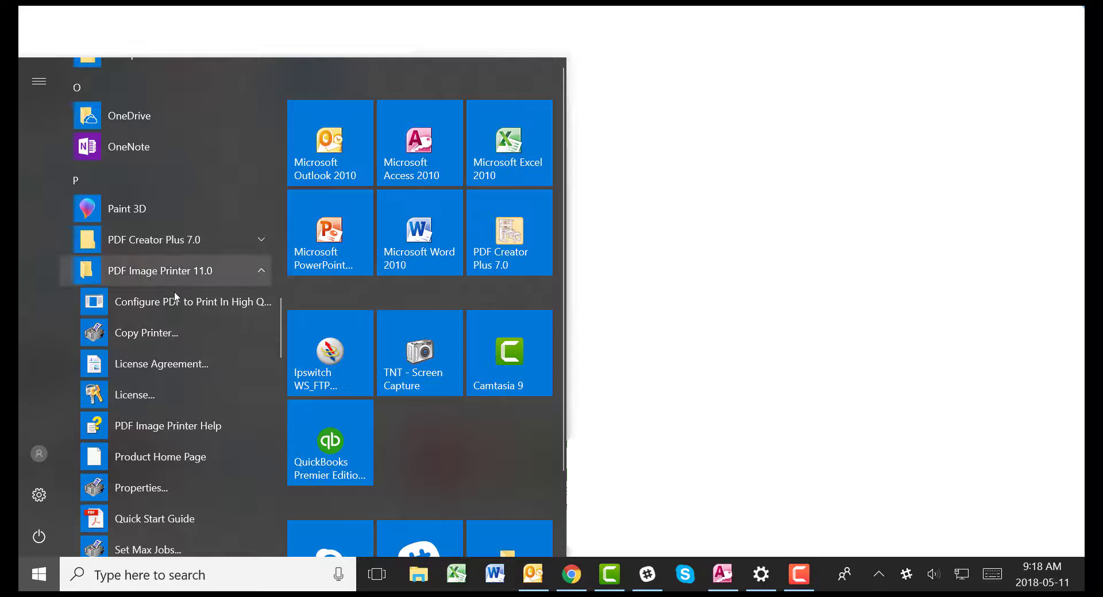
left_click(217, 390)
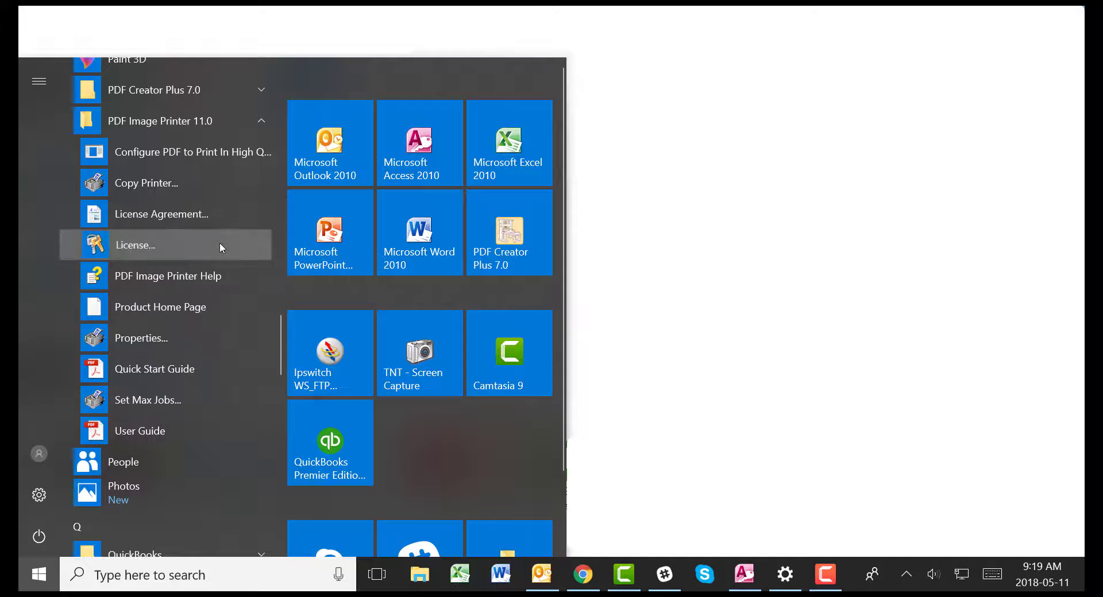
From the License status, choose 'I have a serial number and want to activate my copy' and paste the serial.
left_click(220, 245)
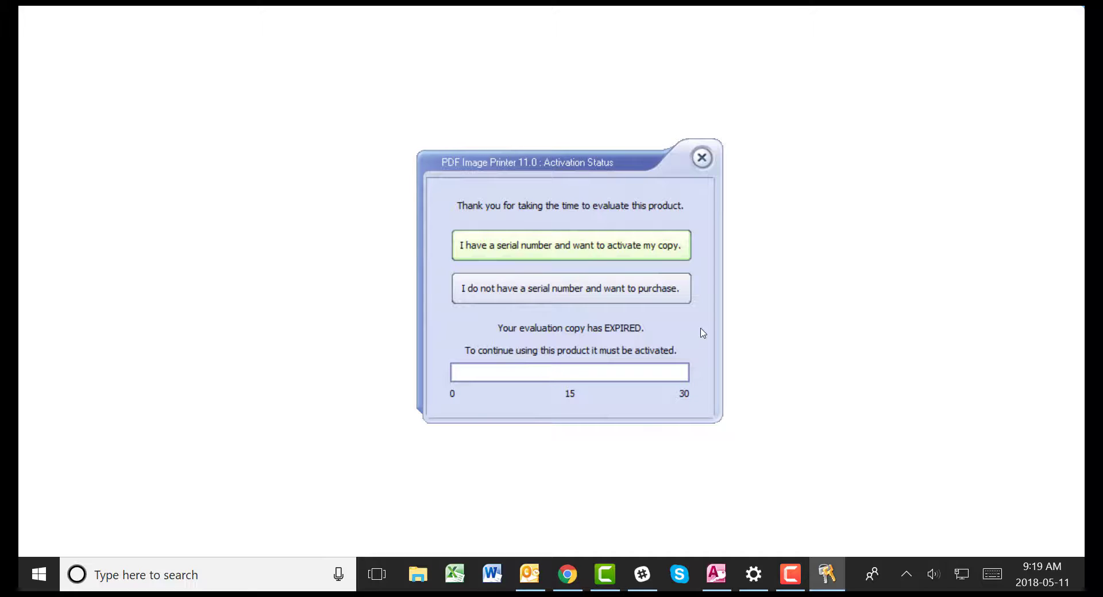
left_click(607, 262)
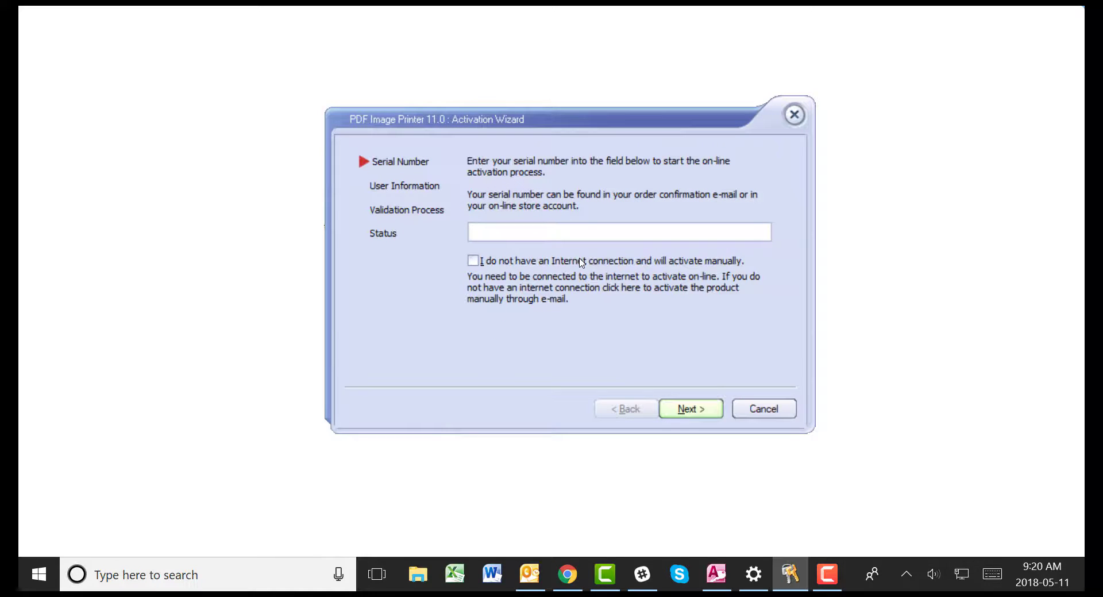
key("ctrl+v")
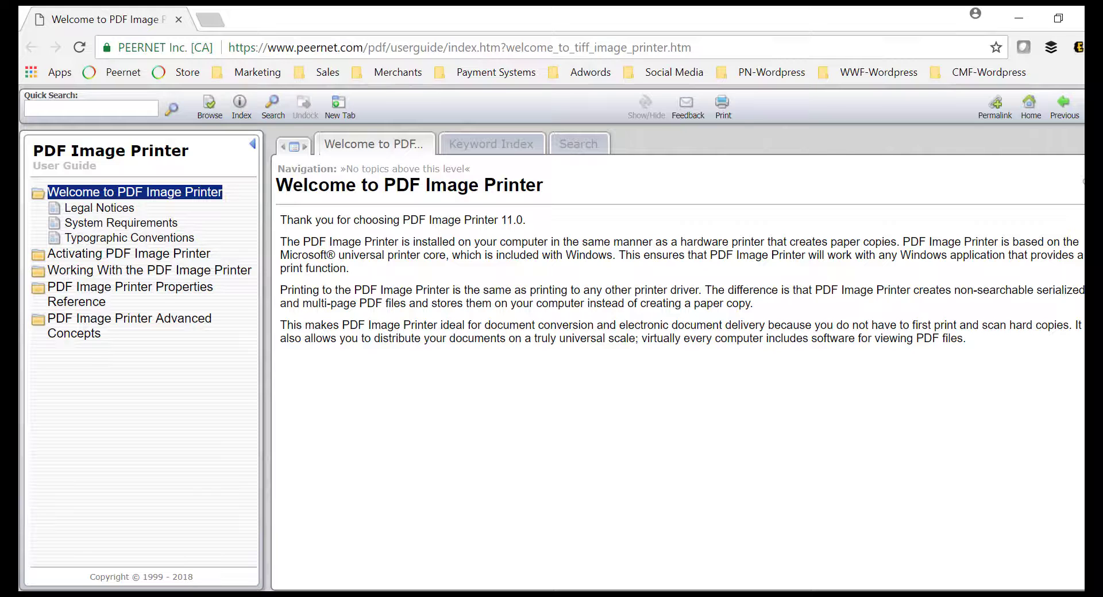
View the guide's 'Activating PDF Image Printer' and 'Manually Activating PDF Image Printer' topics.
left_click(197, 253)
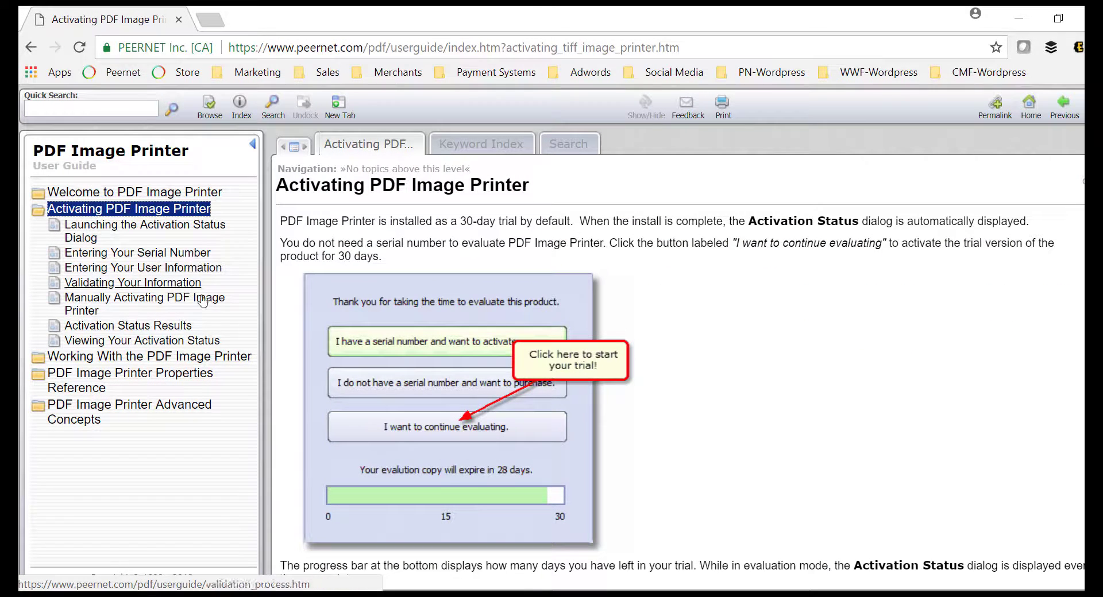
left_click(208, 303)
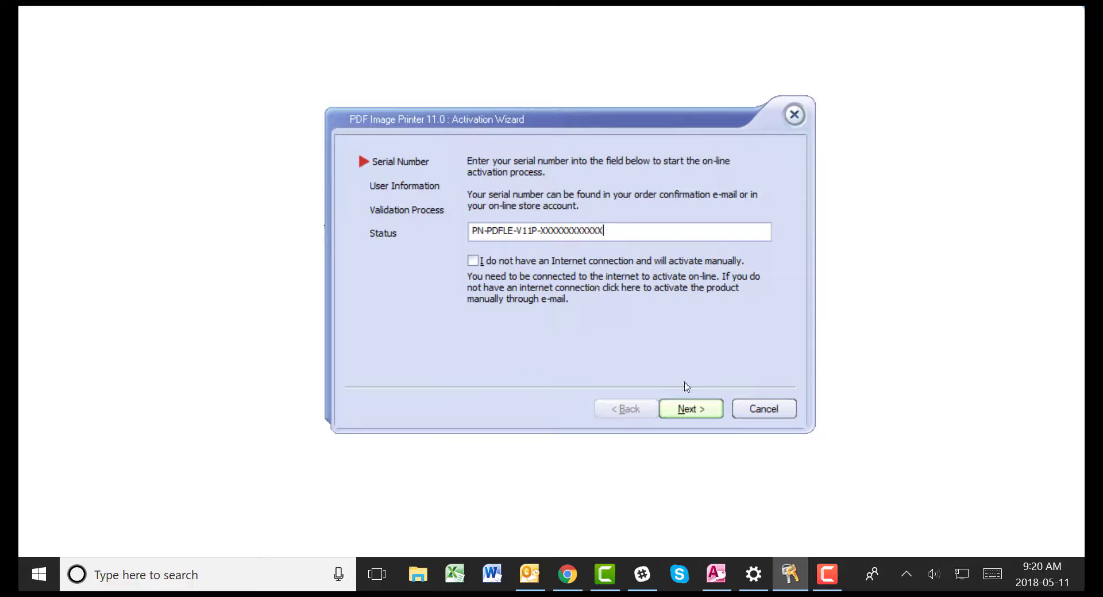
Submit the serial, enter Peernet as name and organization plus the e-mail address, and continue.
left_click(691, 408)
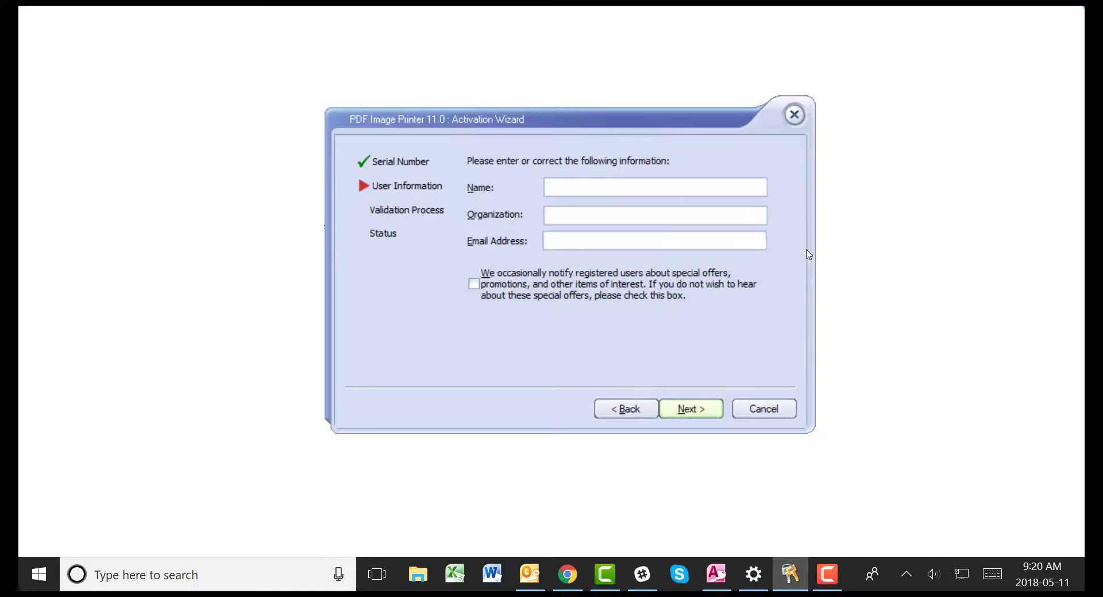
type("PeernetPeernet")
key("Tab")
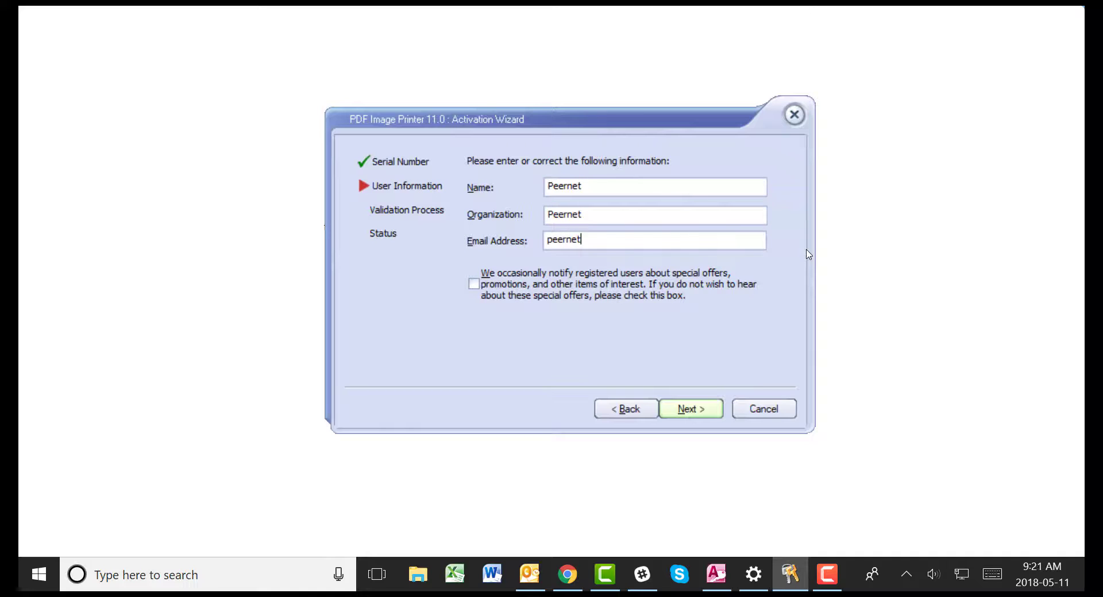
left_click(681, 410)
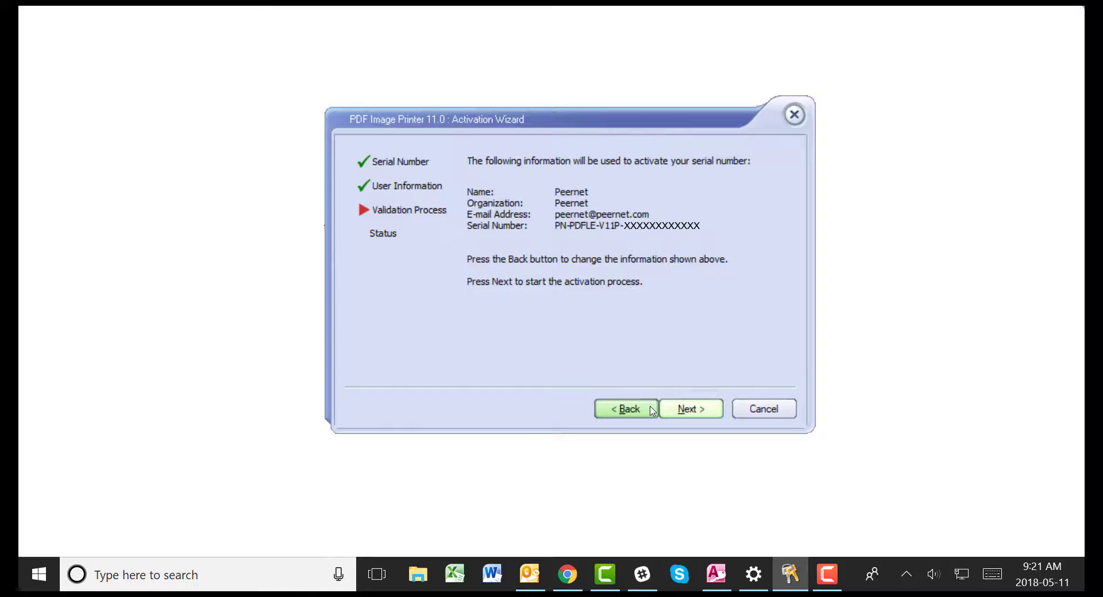
Run the activation, then reopen License... to confirm it shows Activated with an End User License.
left_click(684, 409)
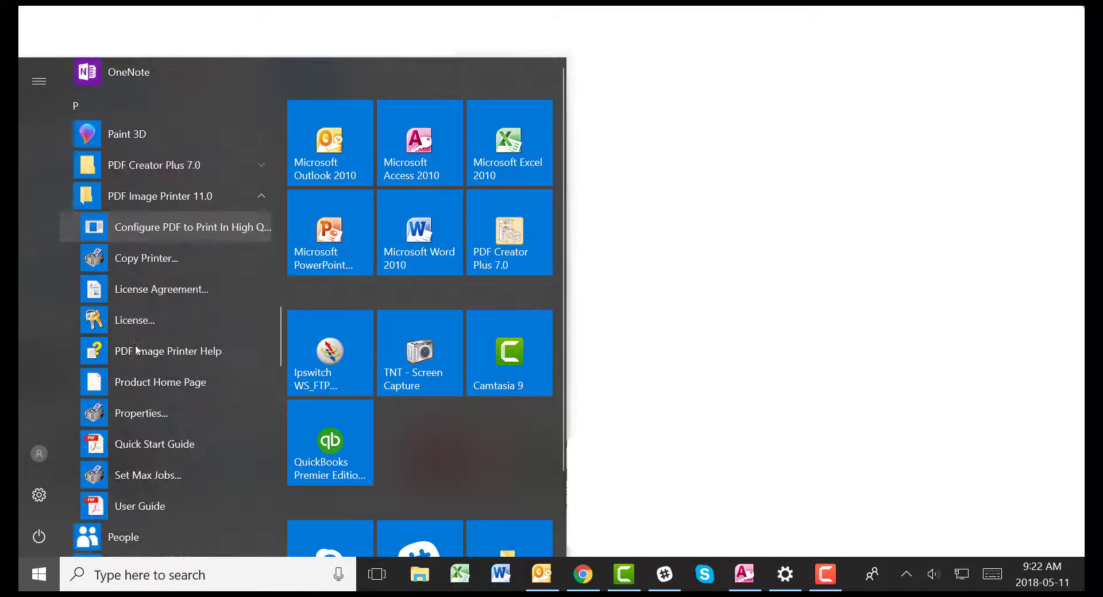
left_click(140, 326)
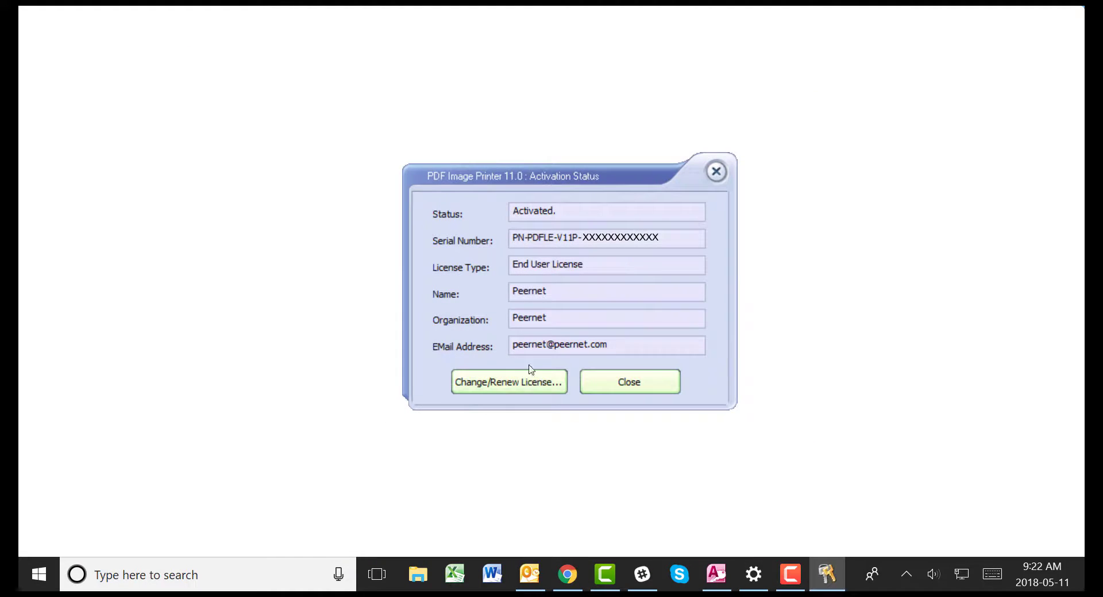